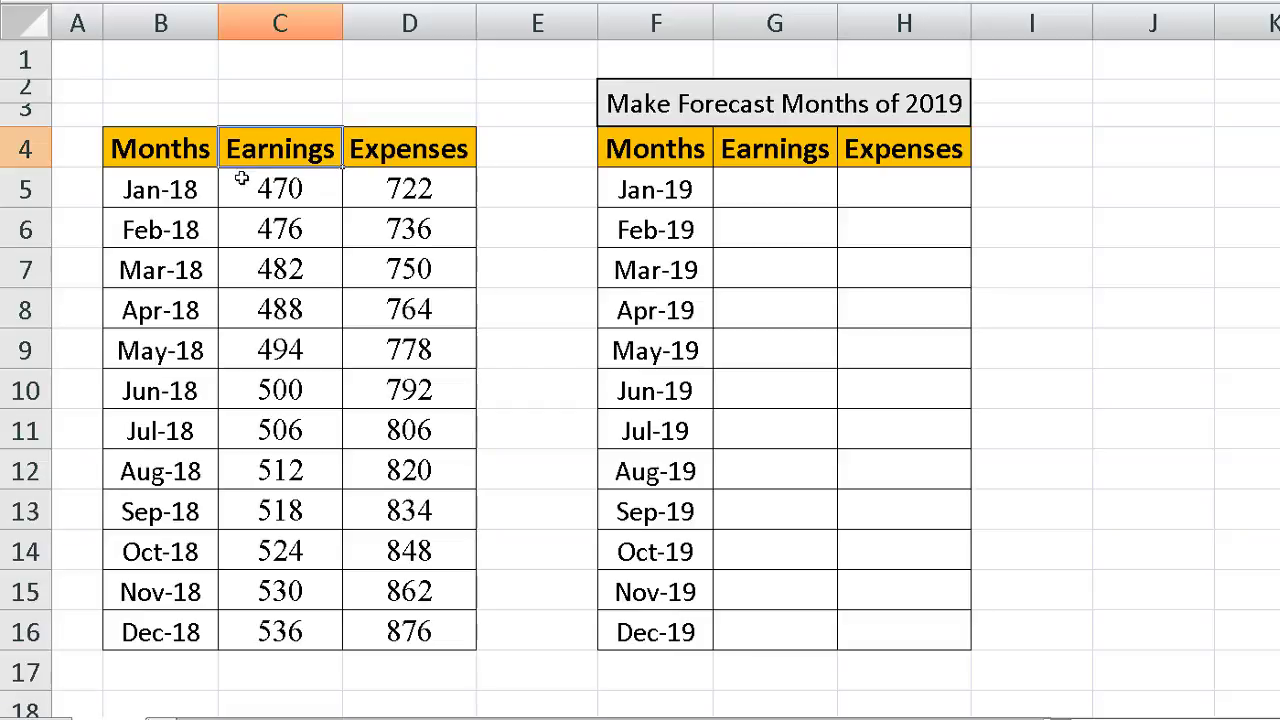
Review the 2018 data B4:D14 and the empty 2019 forecast table by selecting each.
{"action": "left_click_drag", "start_coordinate": [147, 143], "coordinate": [379, 566]}
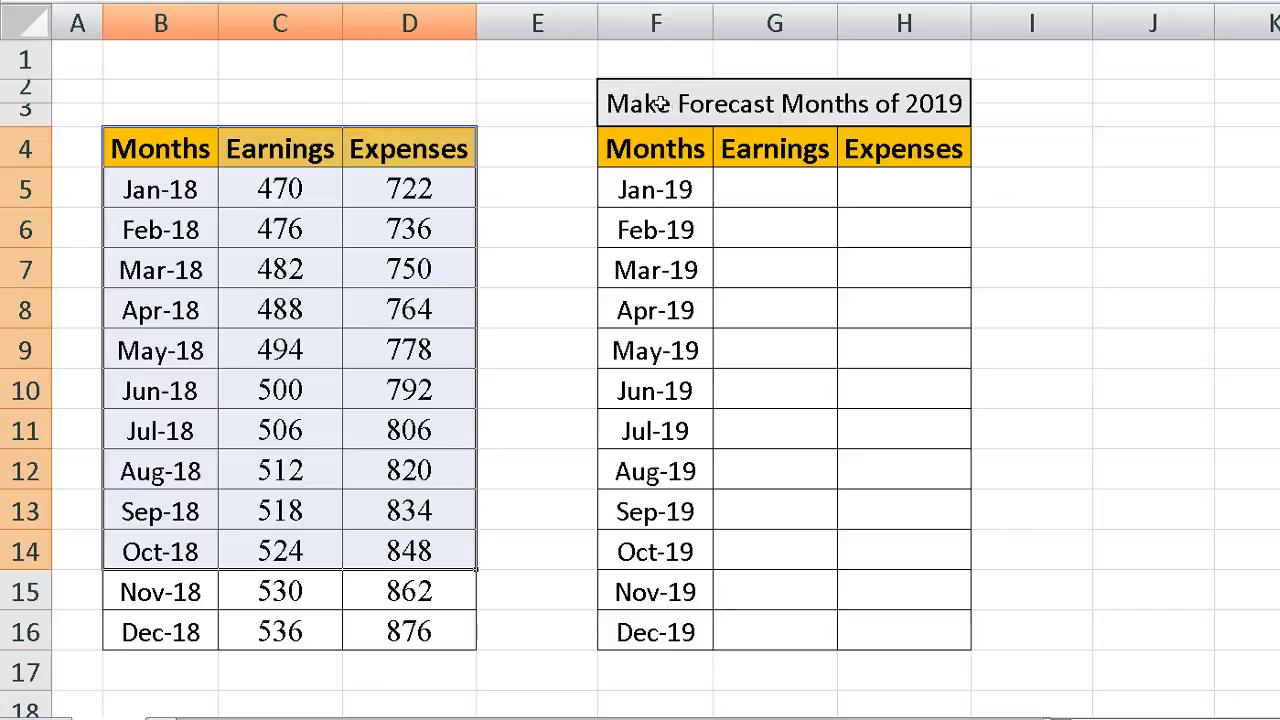
{"action": "left_click_drag", "start_coordinate": [645, 97], "coordinate": [930, 637]}
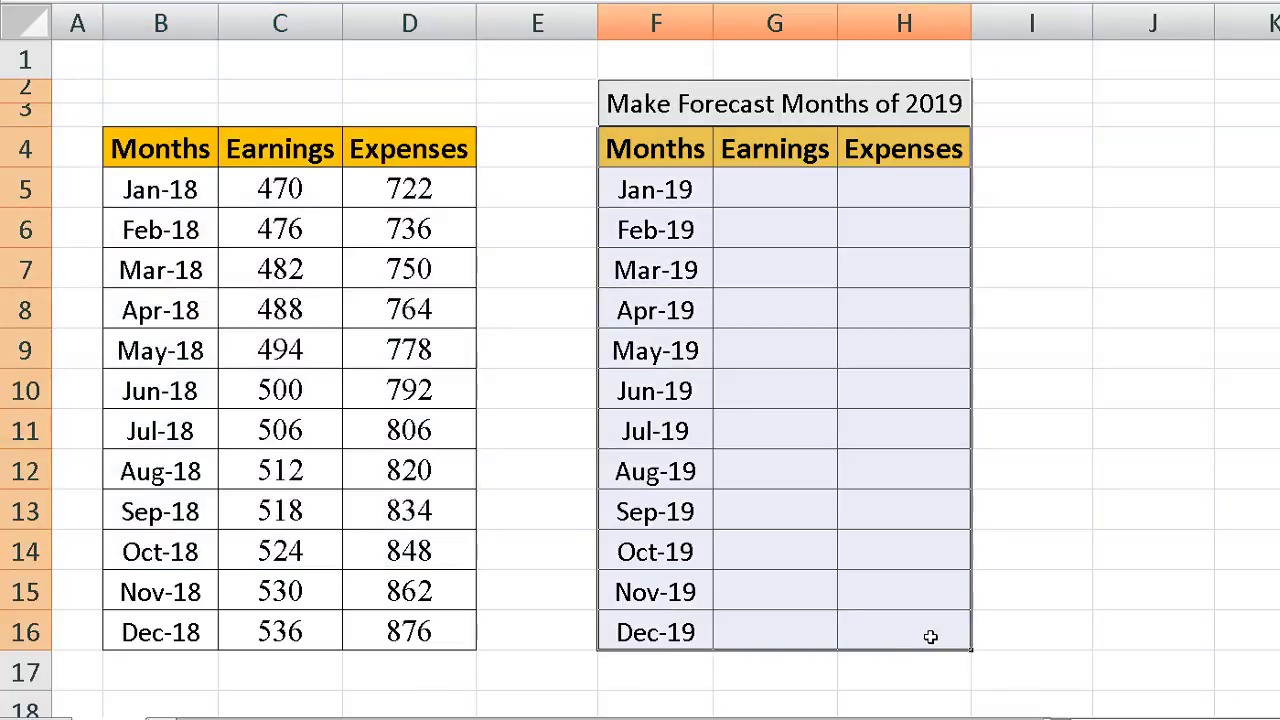
{"action": "left_click", "coordinate": [1245, 468]}
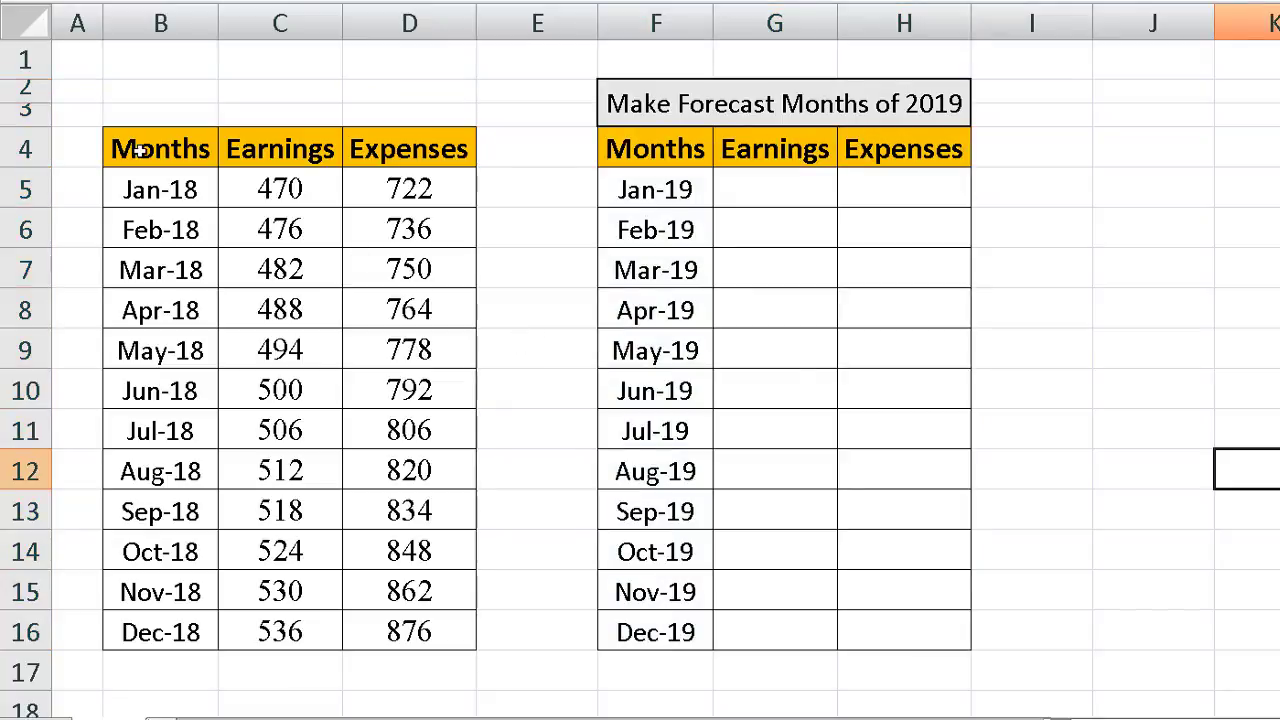
{"action": "left_click", "coordinate": [158, 116]}
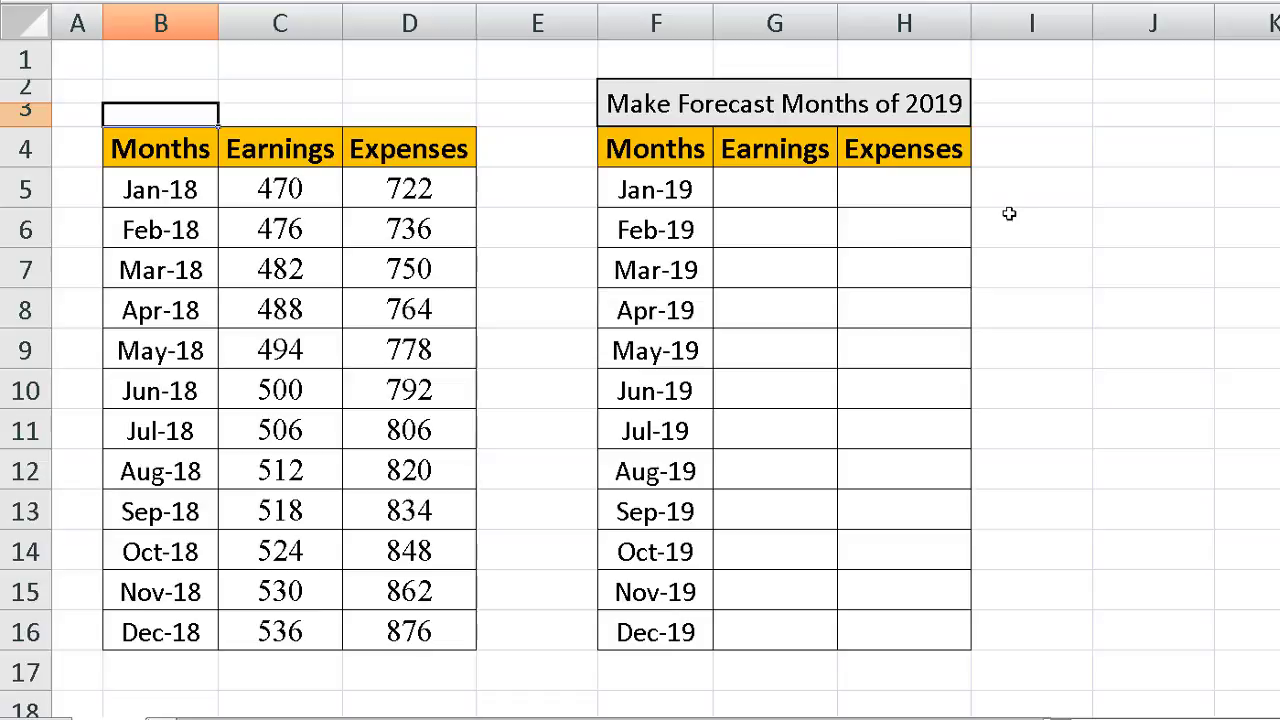
{"action": "left_click", "coordinate": [172, 140]}
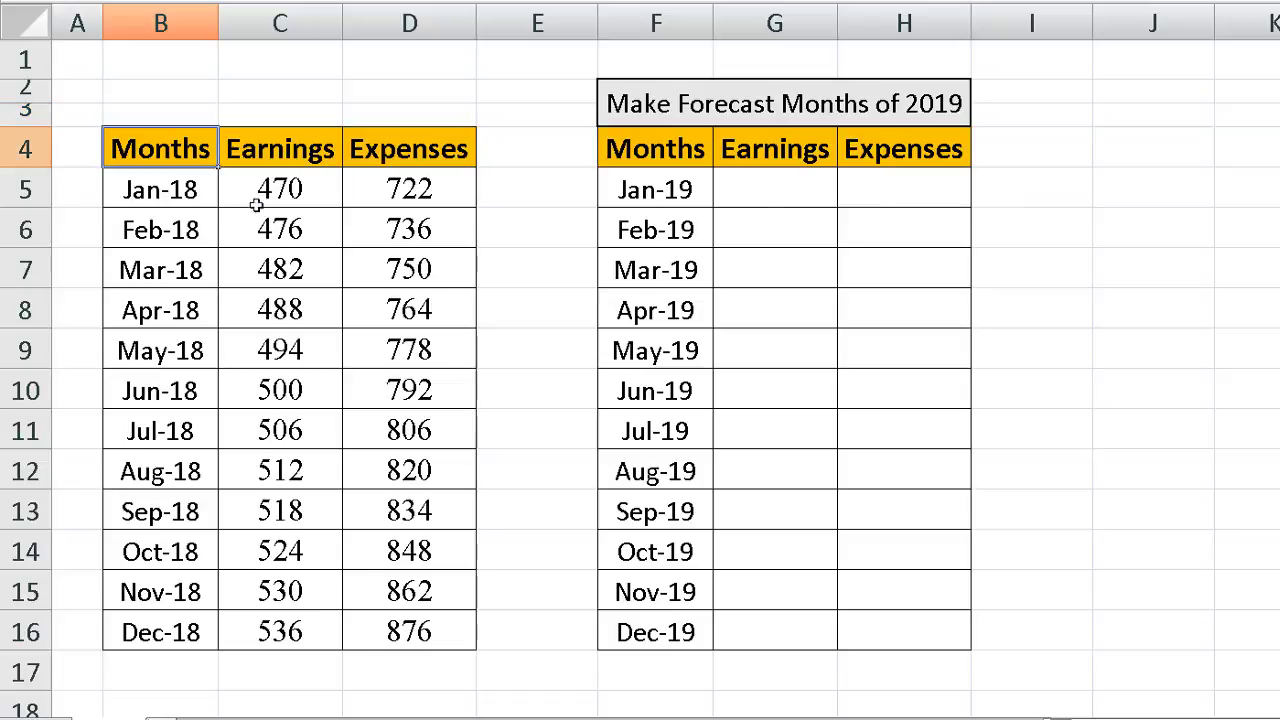
{"action": "left_click", "coordinate": [370, 566], "text": "shift"}
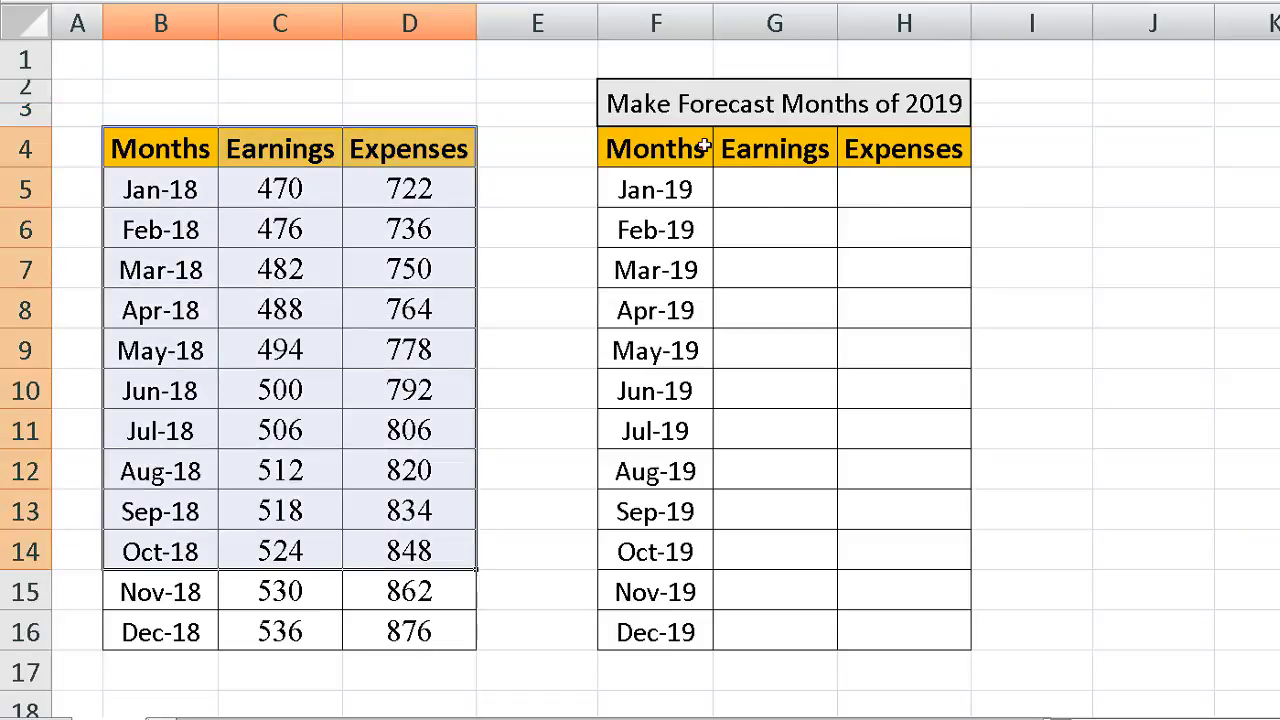
{"action": "left_click", "coordinate": [667, 147]}
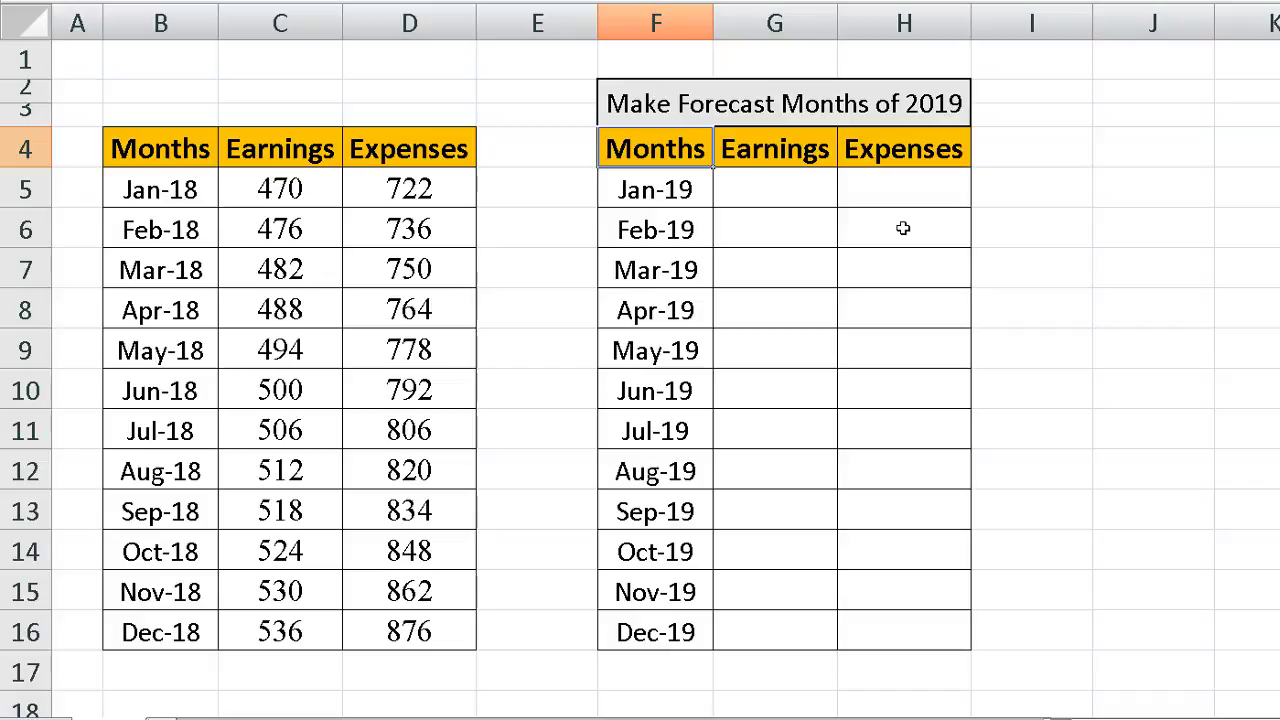
Begin a FORECAST formula in the Jan-19 Earnings cell G5 using the =fore autocomplete.
{"action": "left_click", "coordinate": [762, 195]}
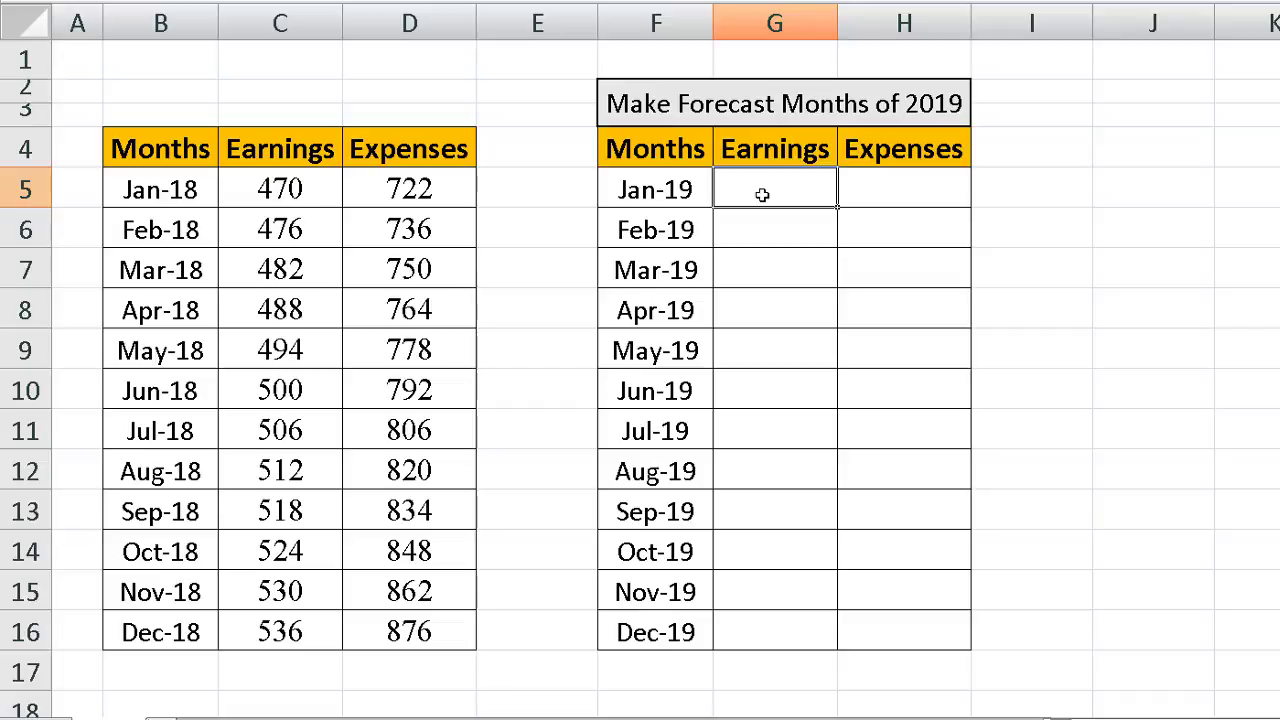
{"action": "type", "text": "="}
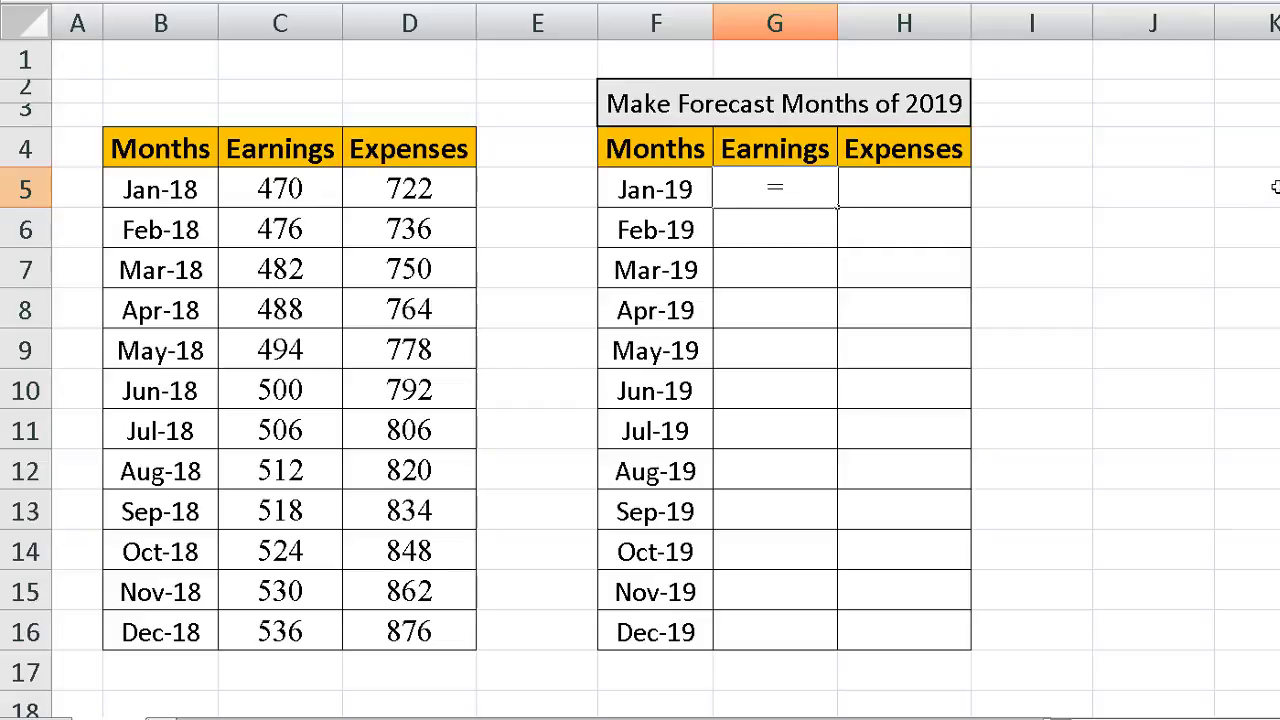
{"action": "type", "text": "fore"}
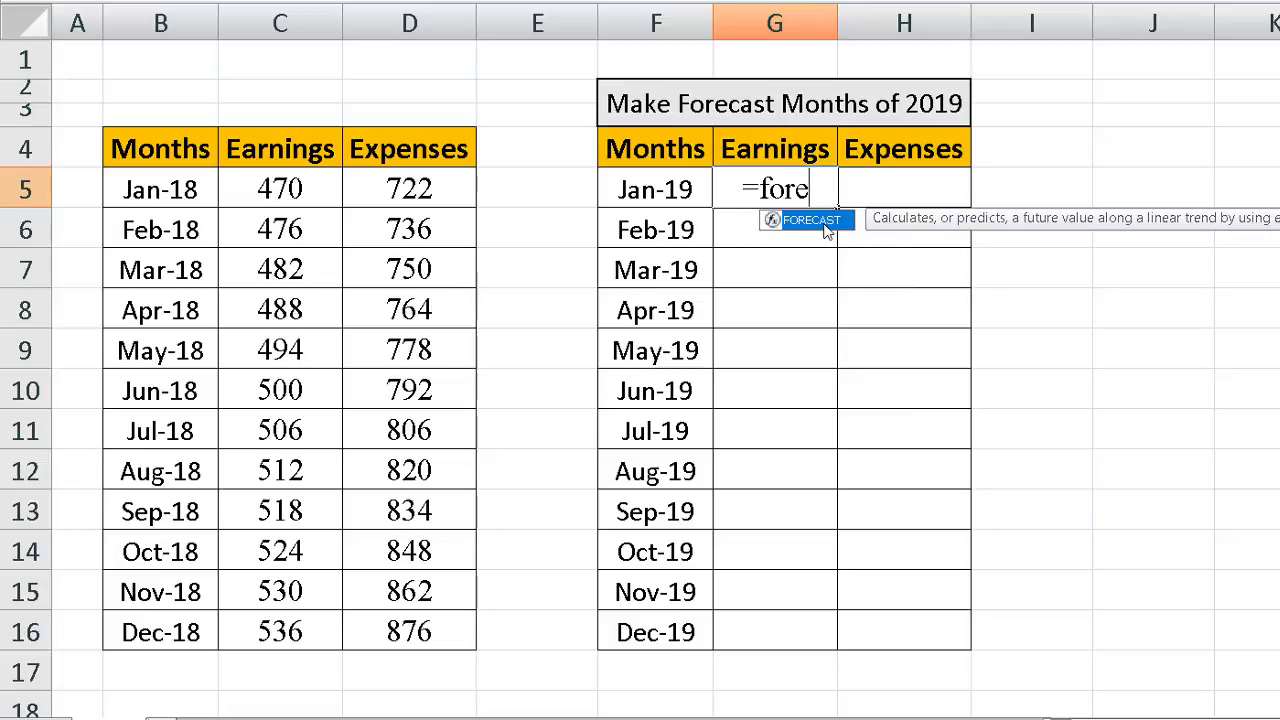
{"action": "double_click", "coordinate": [812, 220]}
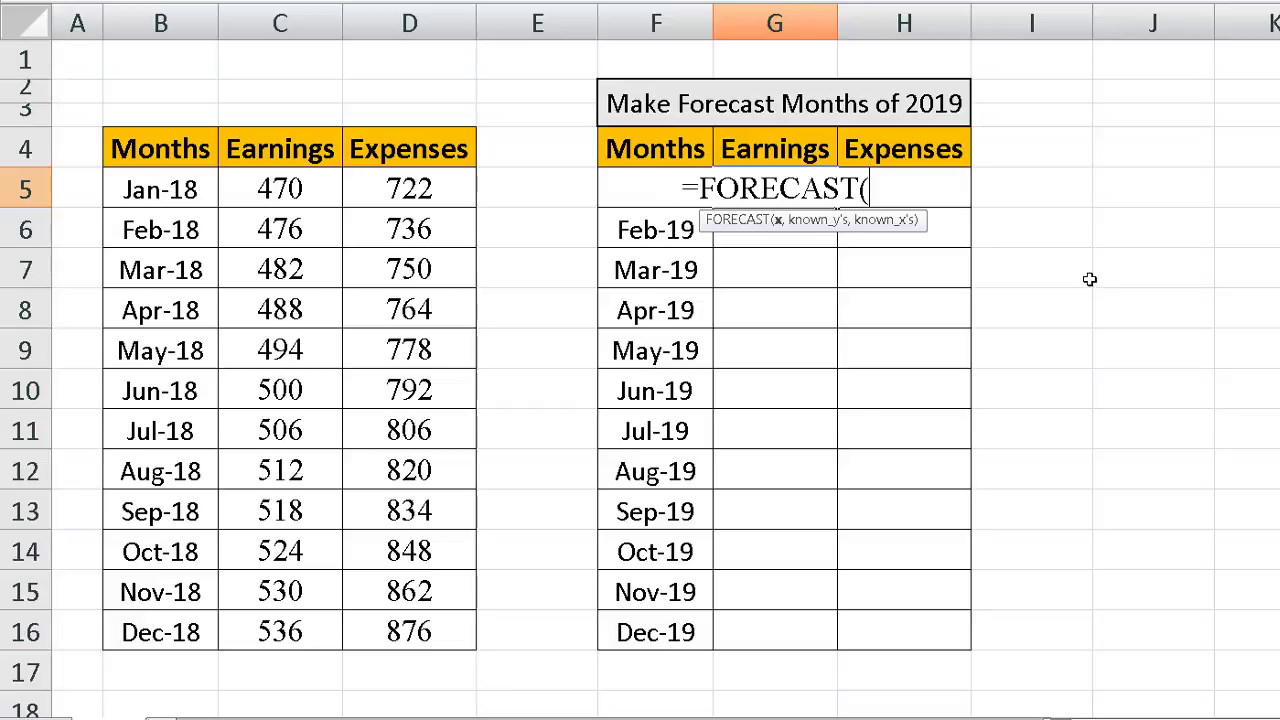
Complete =FORECAST(F5,C5:C16,B5:B16) in G5 so Jan-19 Earnings shows 542.
{"action": "key", "text": "Left"}
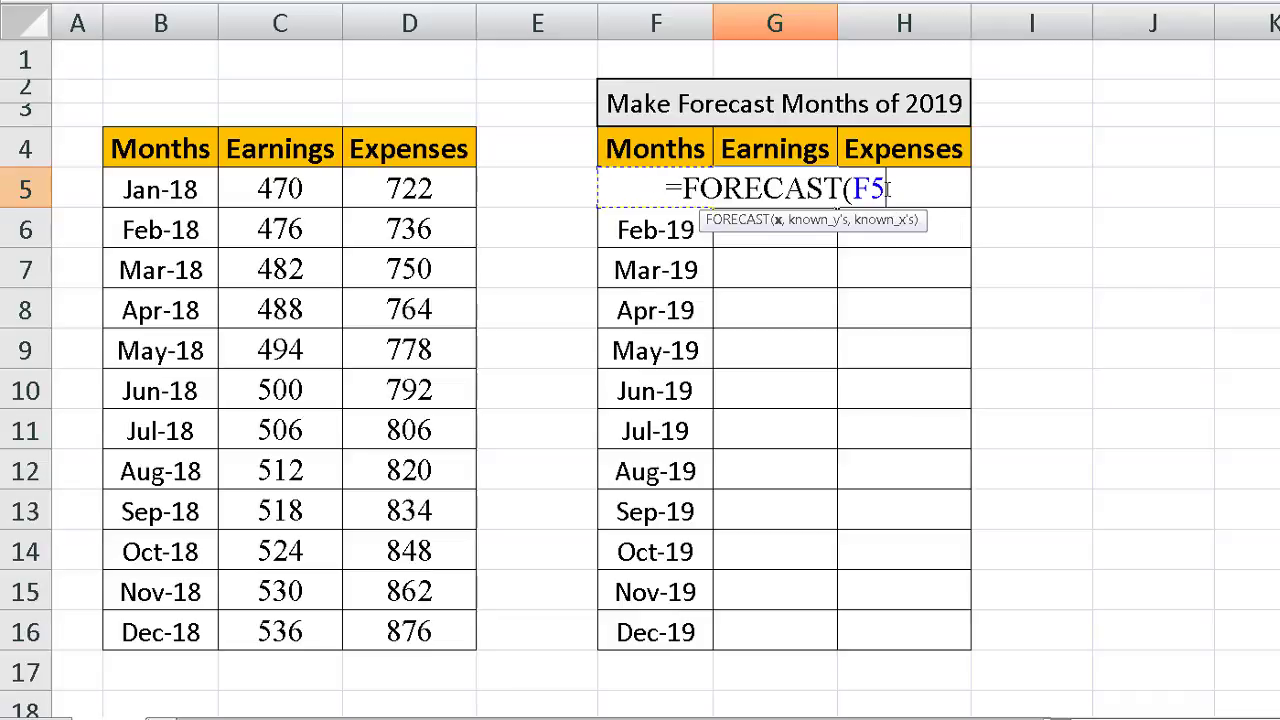
{"action": "type", "text": ","}
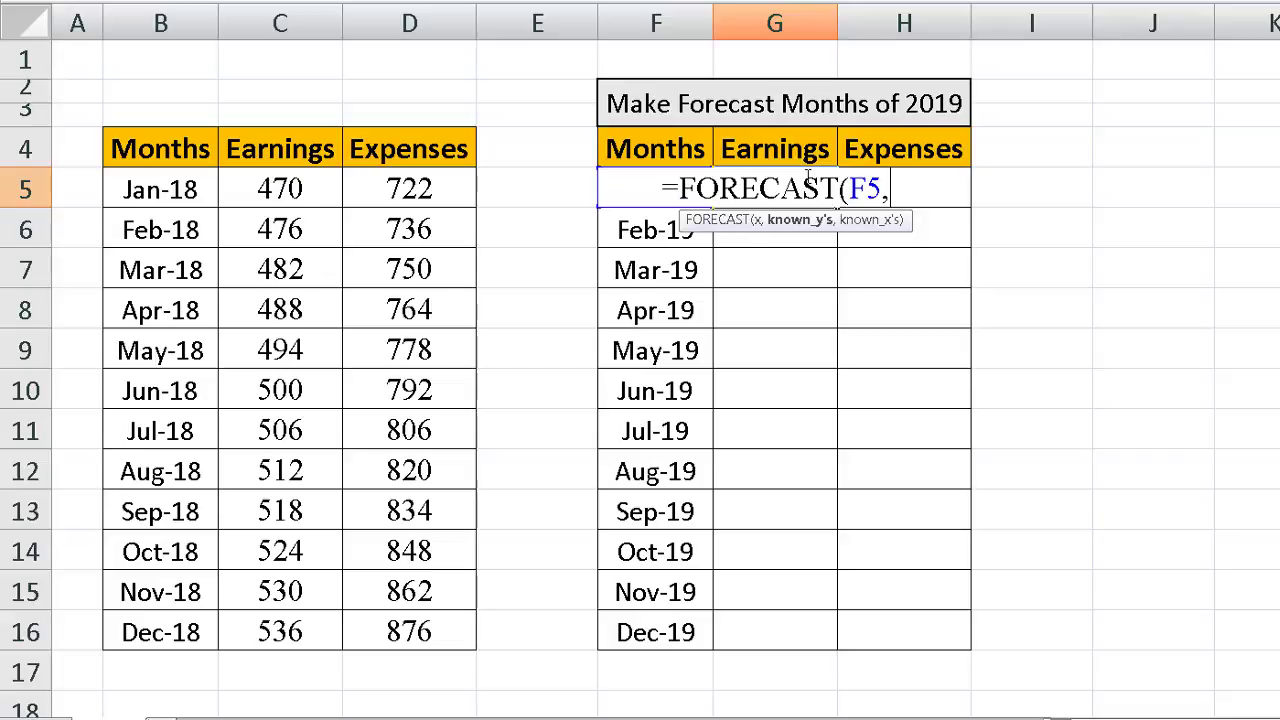
{"action": "left_click_drag", "start_coordinate": [305, 188], "coordinate": [311, 634]}
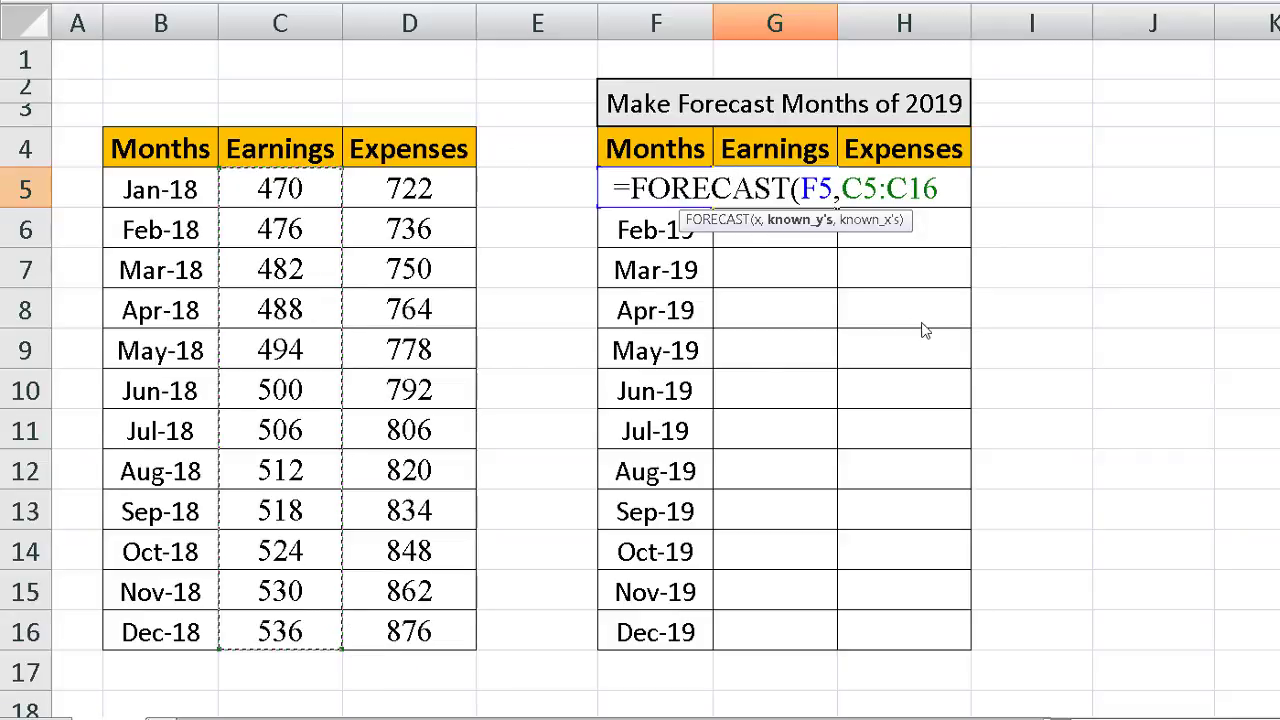
{"action": "type", "text": ","}
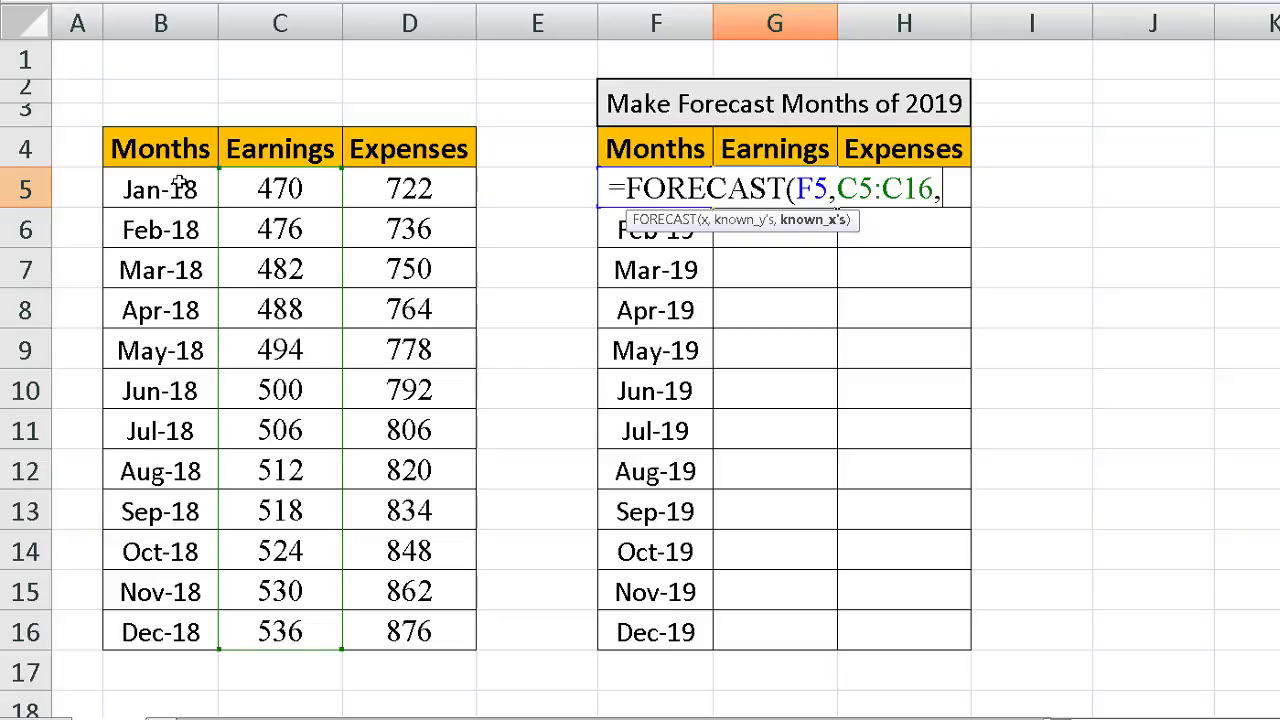
{"action": "left_click_drag", "start_coordinate": [183, 184], "coordinate": [170, 622]}
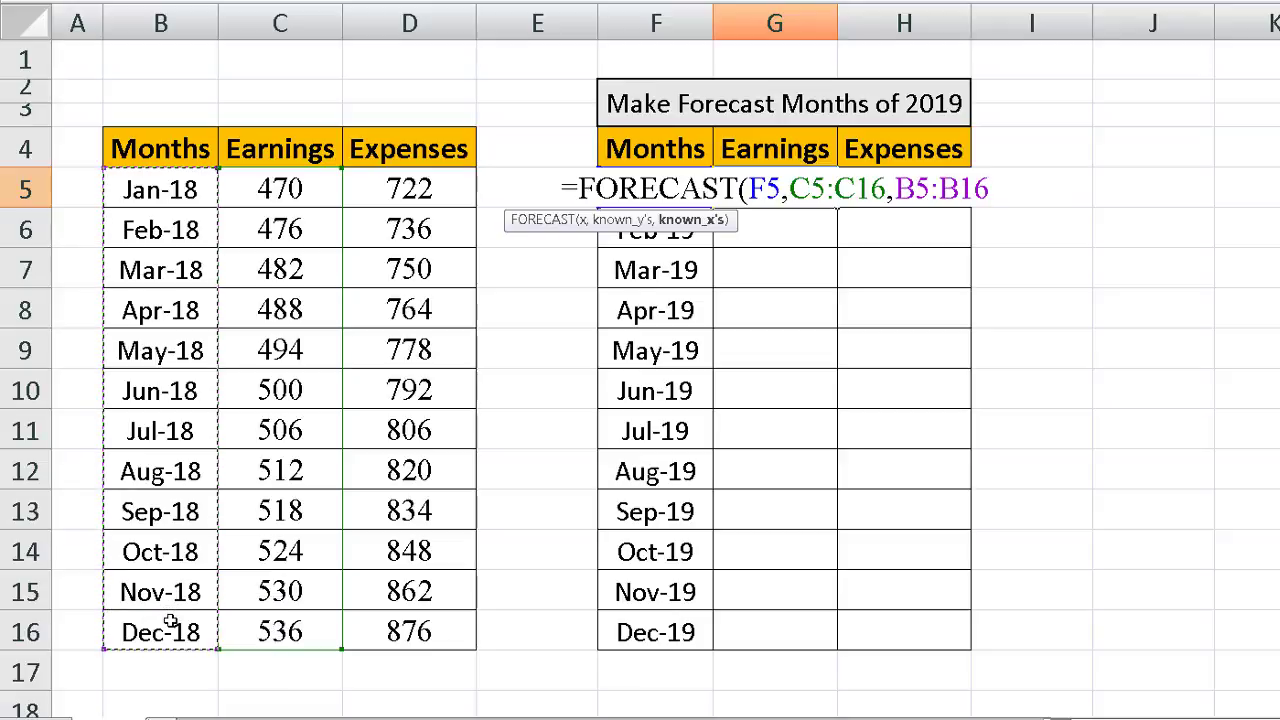
{"action": "type", "text": ")"}
{"action": "key", "text": "Tab"}
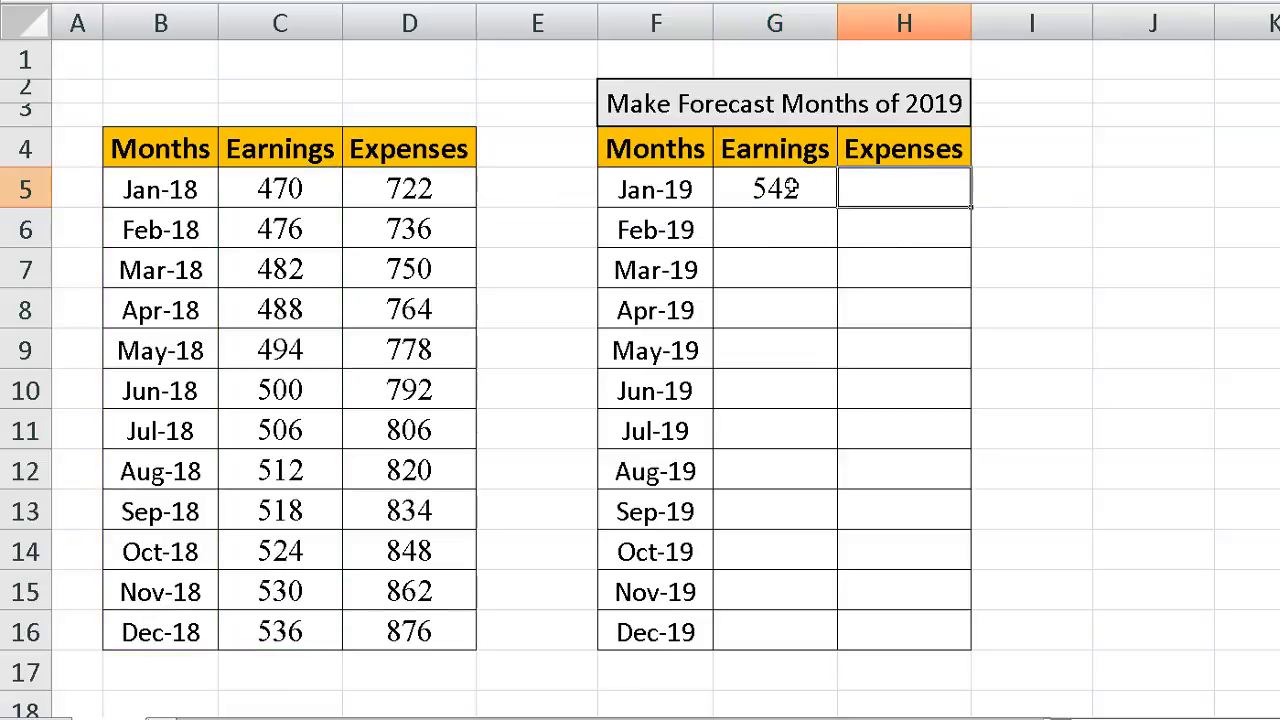
Fill G5's formula down to G14, giving Earnings 542 to 596, and check Feb-19 and Mar-19.
{"action": "left_click", "coordinate": [791, 189]}
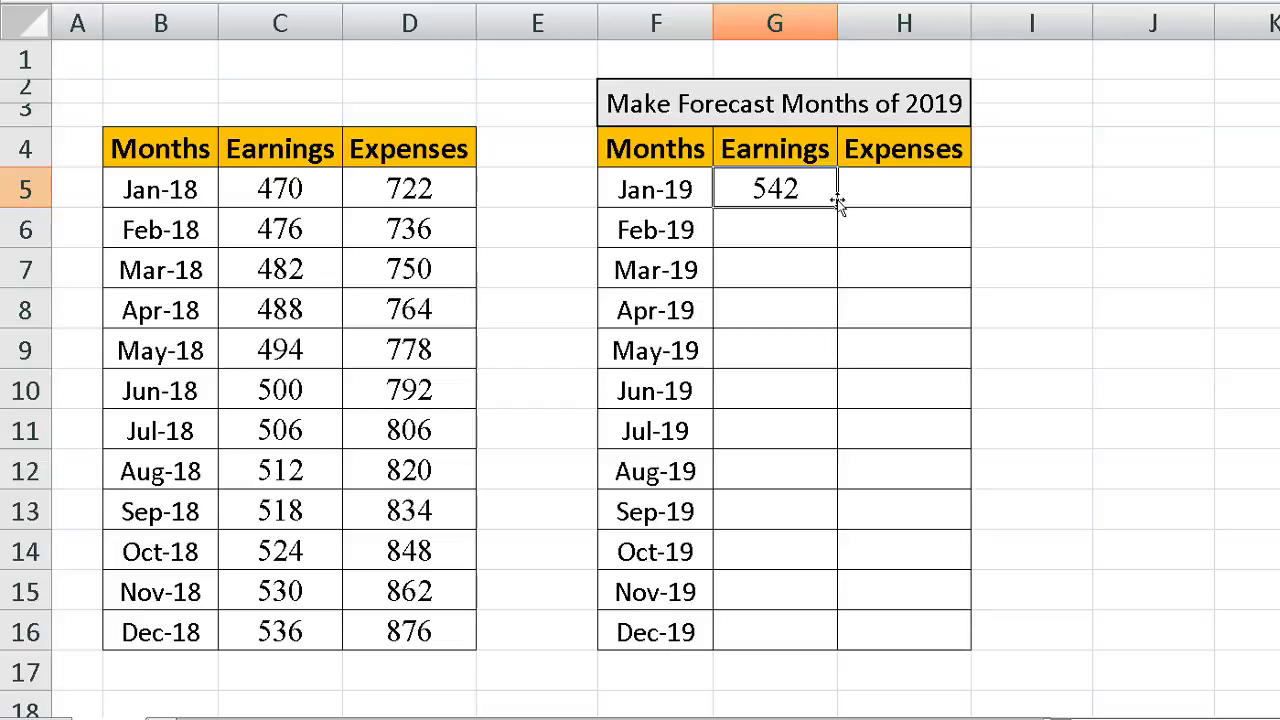
{"action": "left_click_drag", "start_coordinate": [838, 202], "coordinate": [822, 584]}
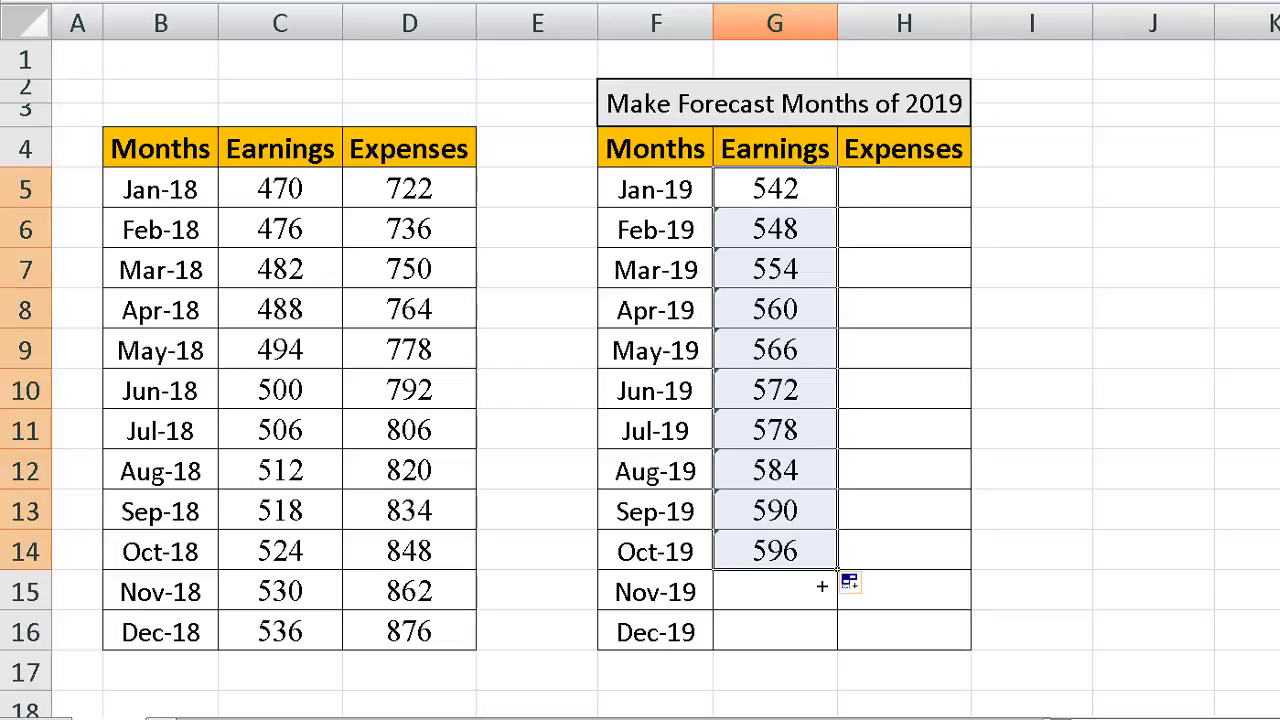
{"action": "left_click", "coordinate": [770, 230]}
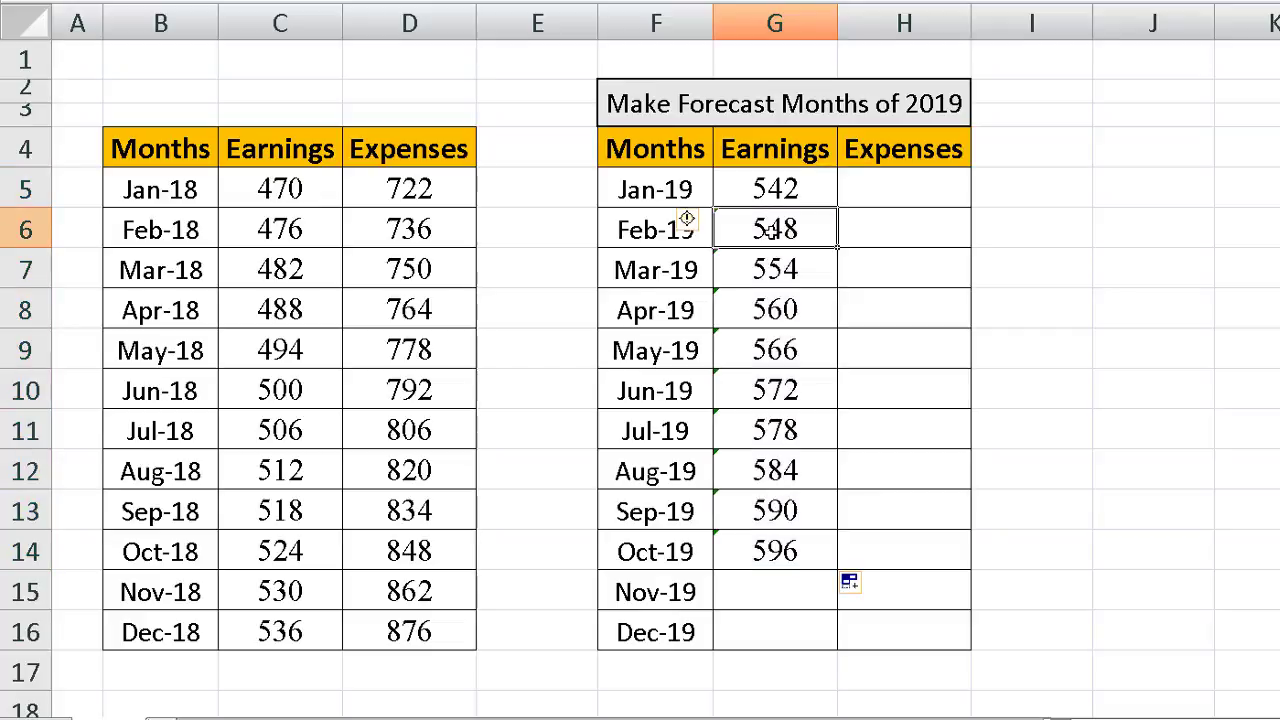
{"action": "left_click", "coordinate": [786, 265]}
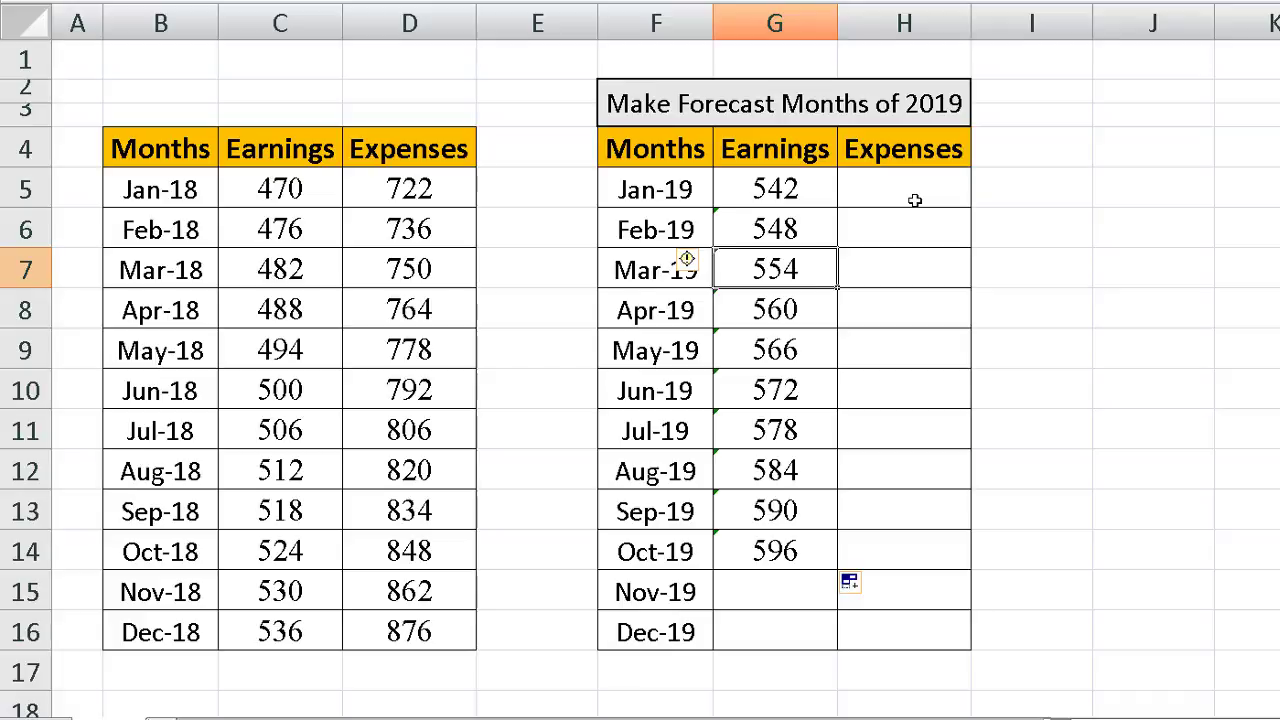
{"action": "left_click", "coordinate": [915, 200]}
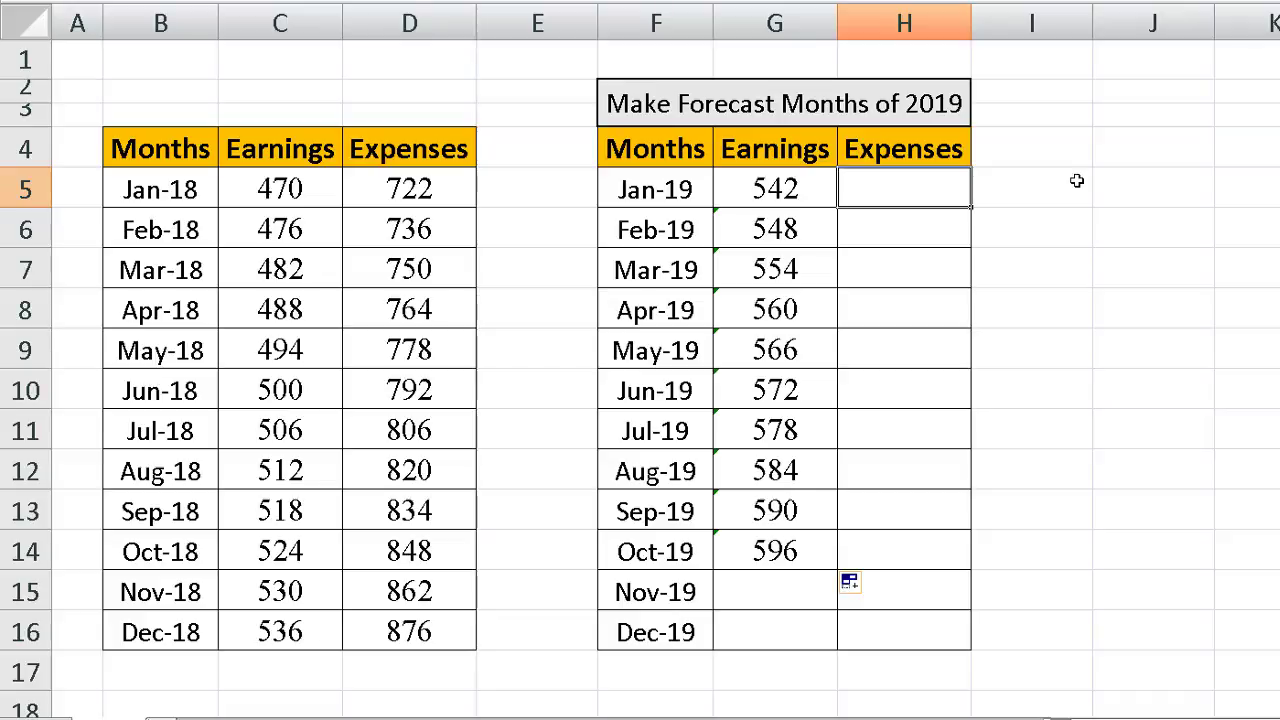
Enter =FORECAST(F5,D5:D16,B5:B16) in H5 so Jan-19 Expenses shows 890.
{"action": "type", "text": "="}
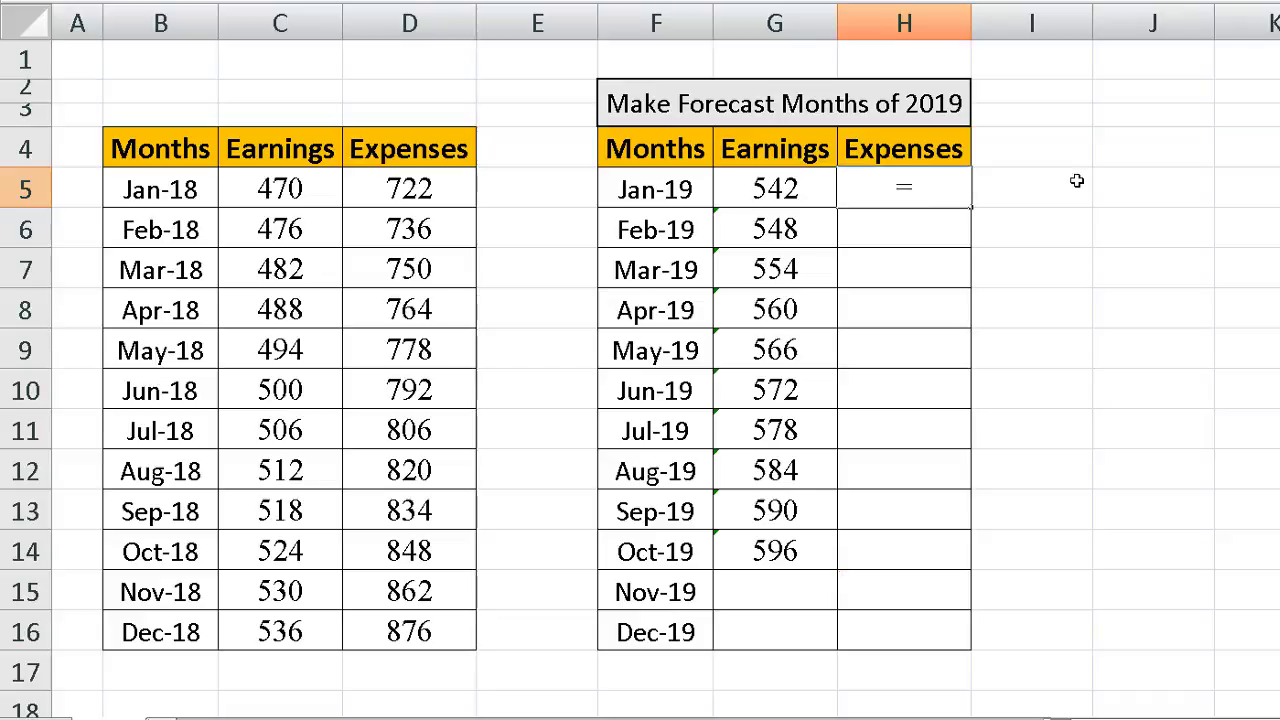
{"action": "type", "text": "fore"}
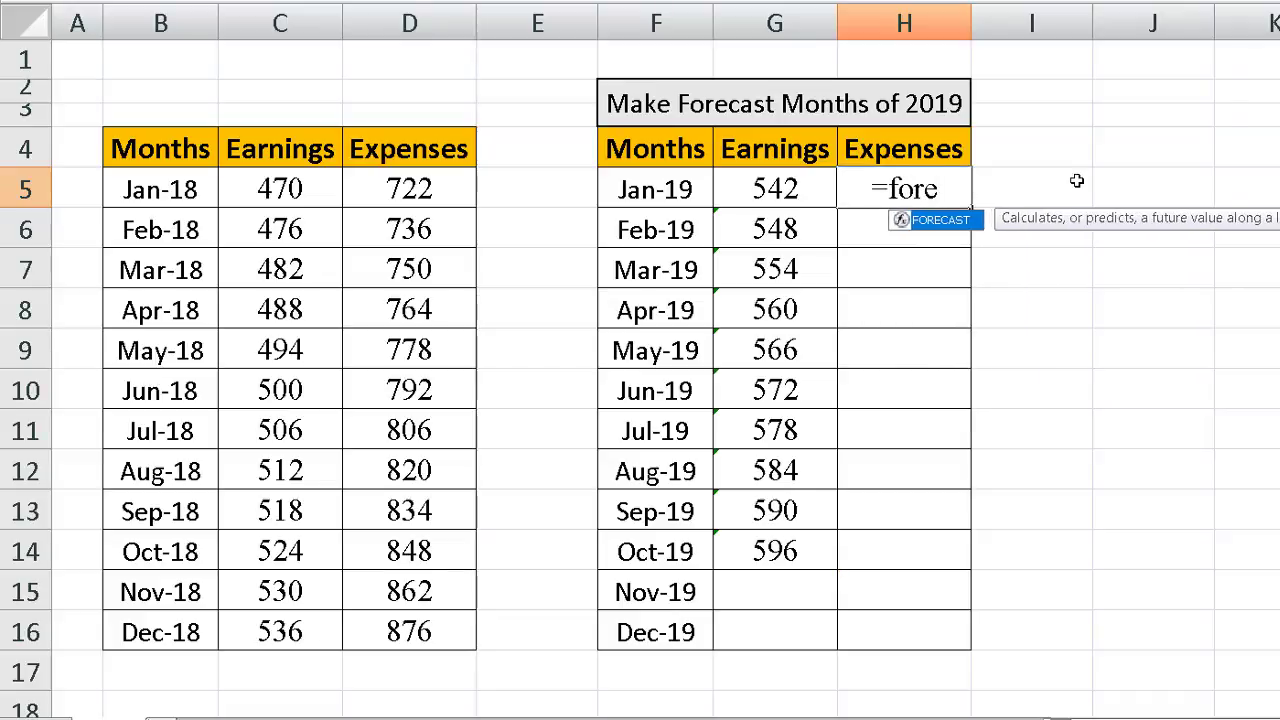
{"action": "double_click", "coordinate": [943, 224]}
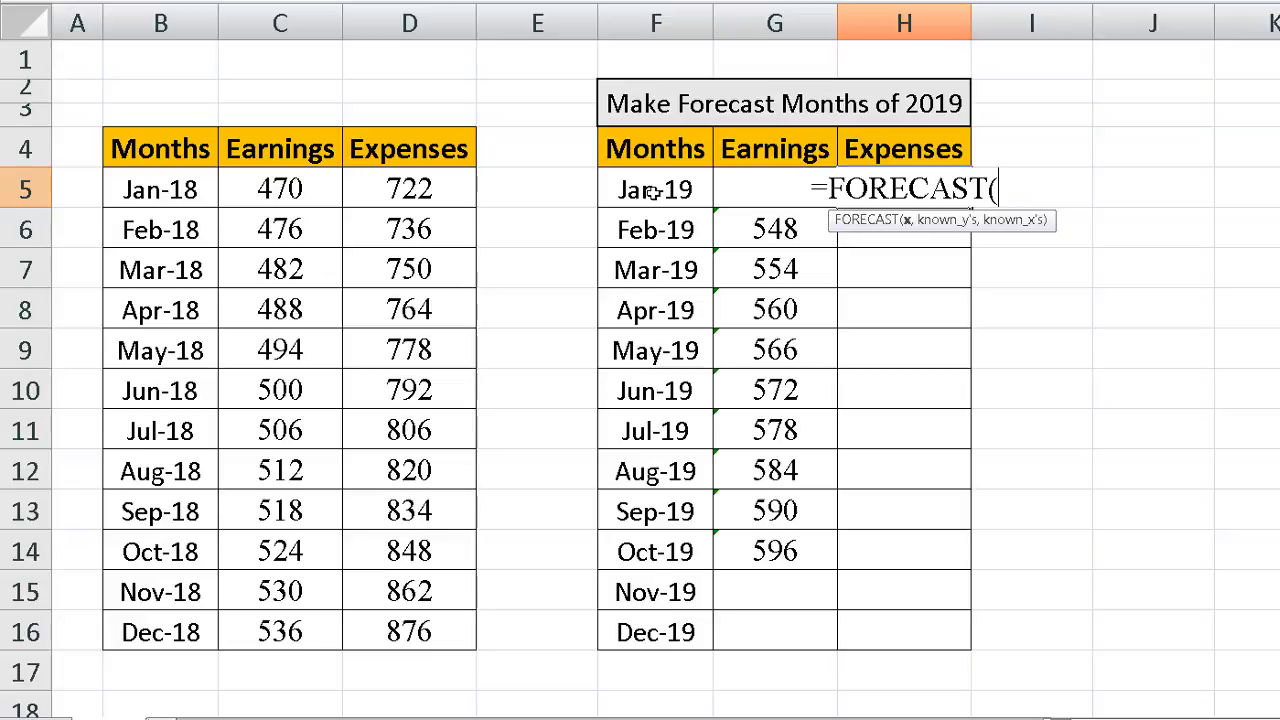
{"action": "left_click", "coordinate": [652, 192]}
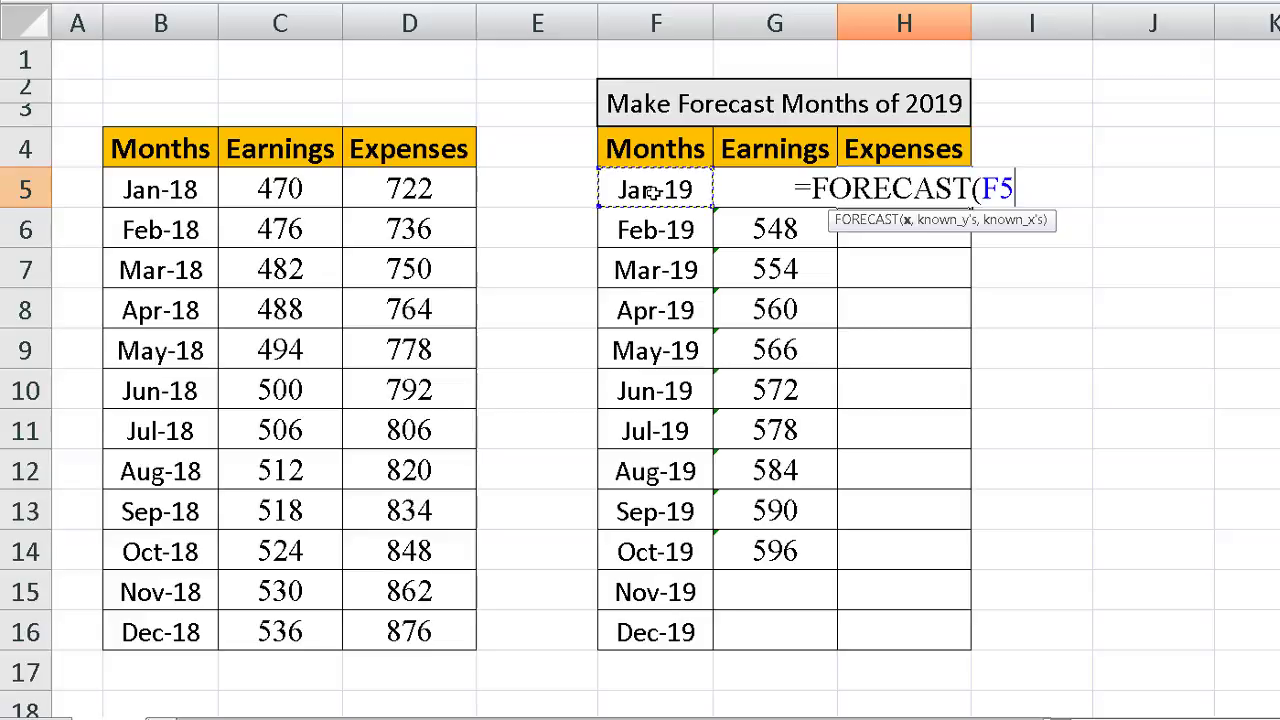
{"action": "type", "text": ","}
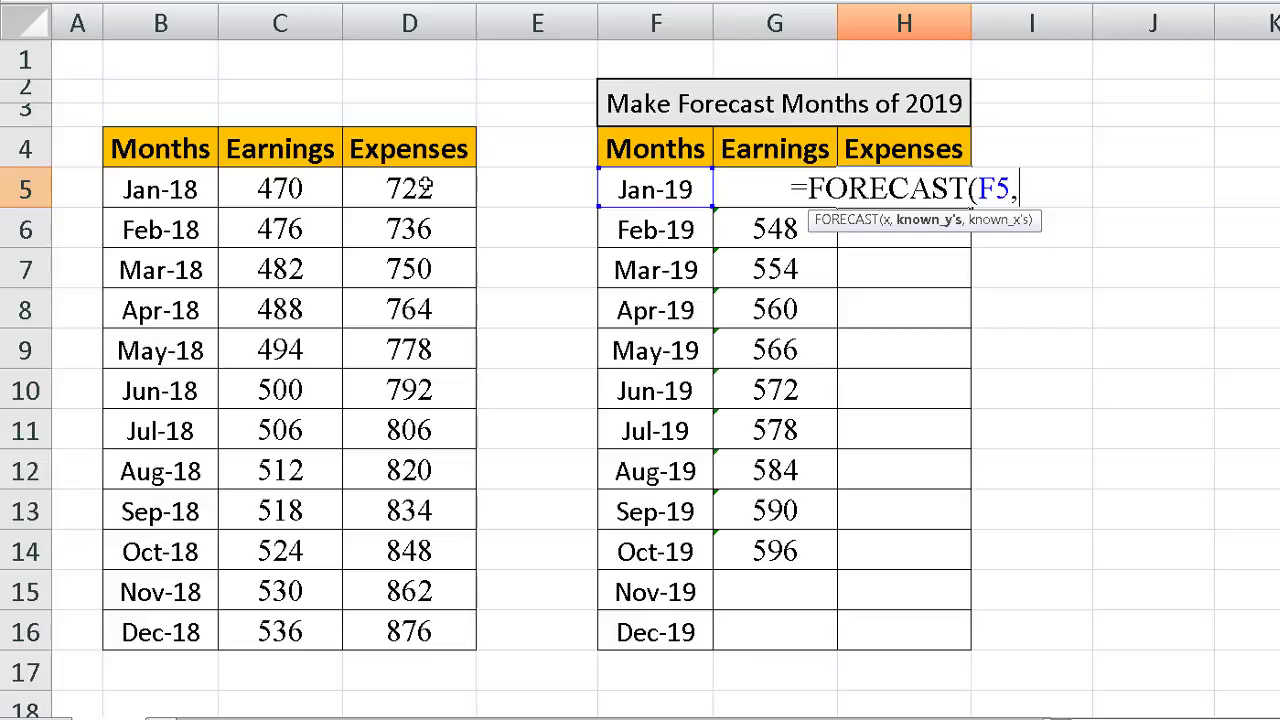
{"action": "mouse_move", "coordinate": [422, 187]}
{"action": "left_mouse_down"}
{"action": "mouse_move", "coordinate": [440, 392]}
{"action": "mouse_move", "coordinate": [437, 636]}
{"action": "left_mouse_up"}
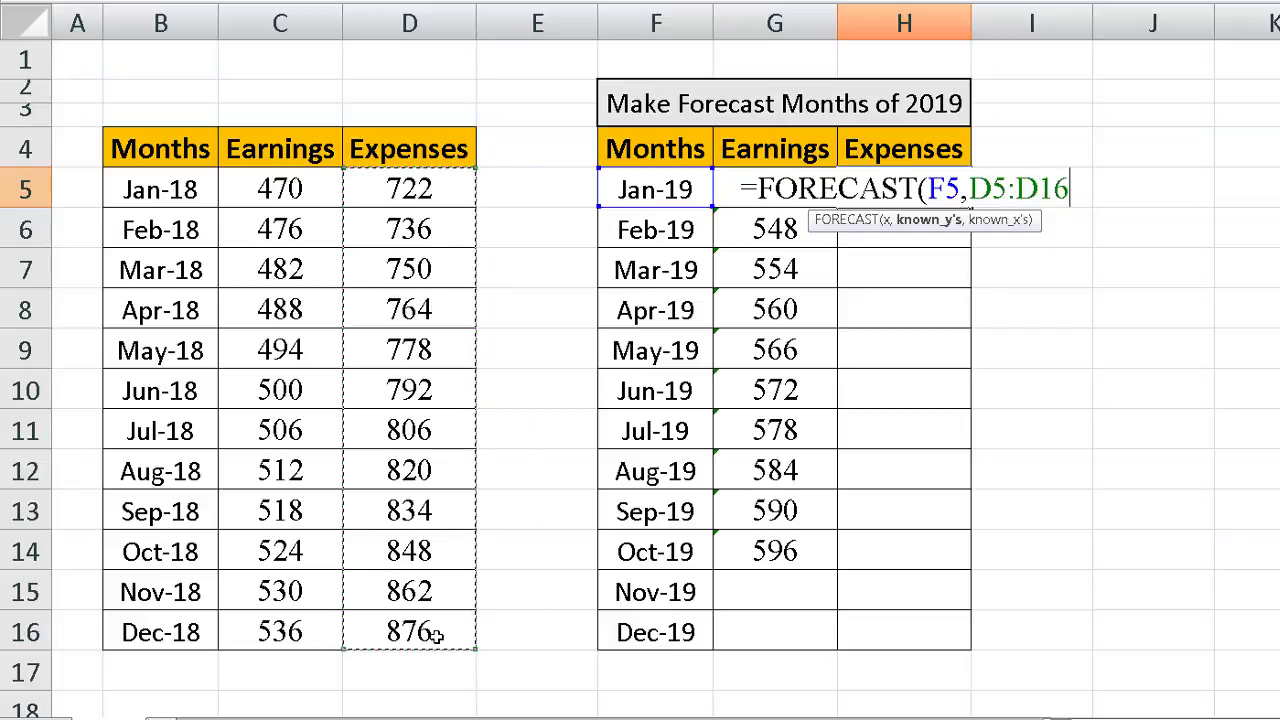
{"action": "type", "text": ","}
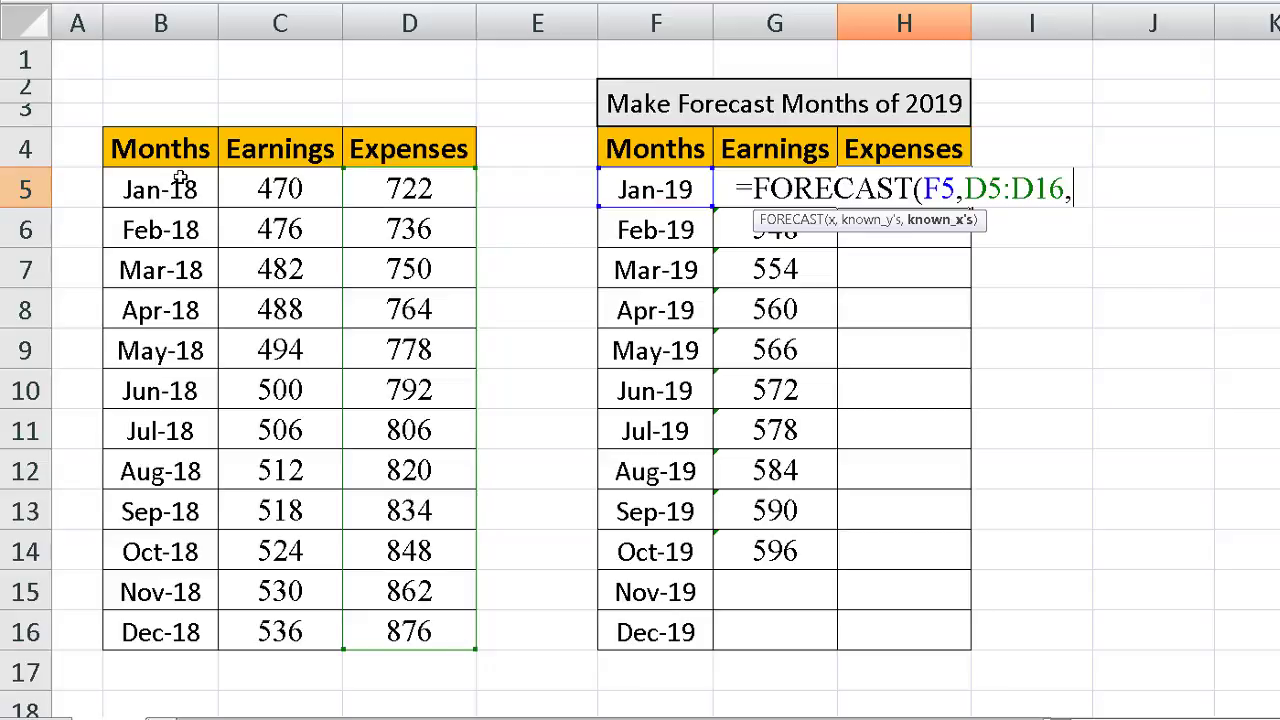
{"action": "left_click_drag", "start_coordinate": [183, 180], "coordinate": [183, 632]}
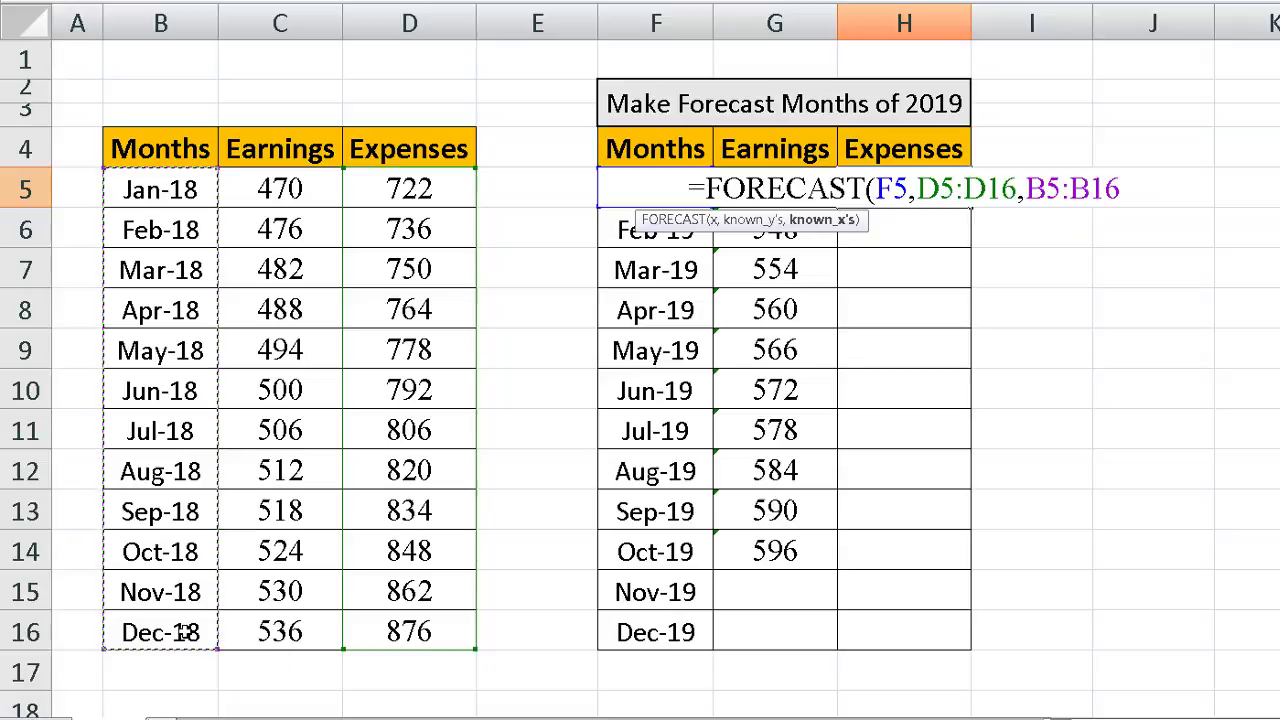
{"action": "type", "text": ")"}
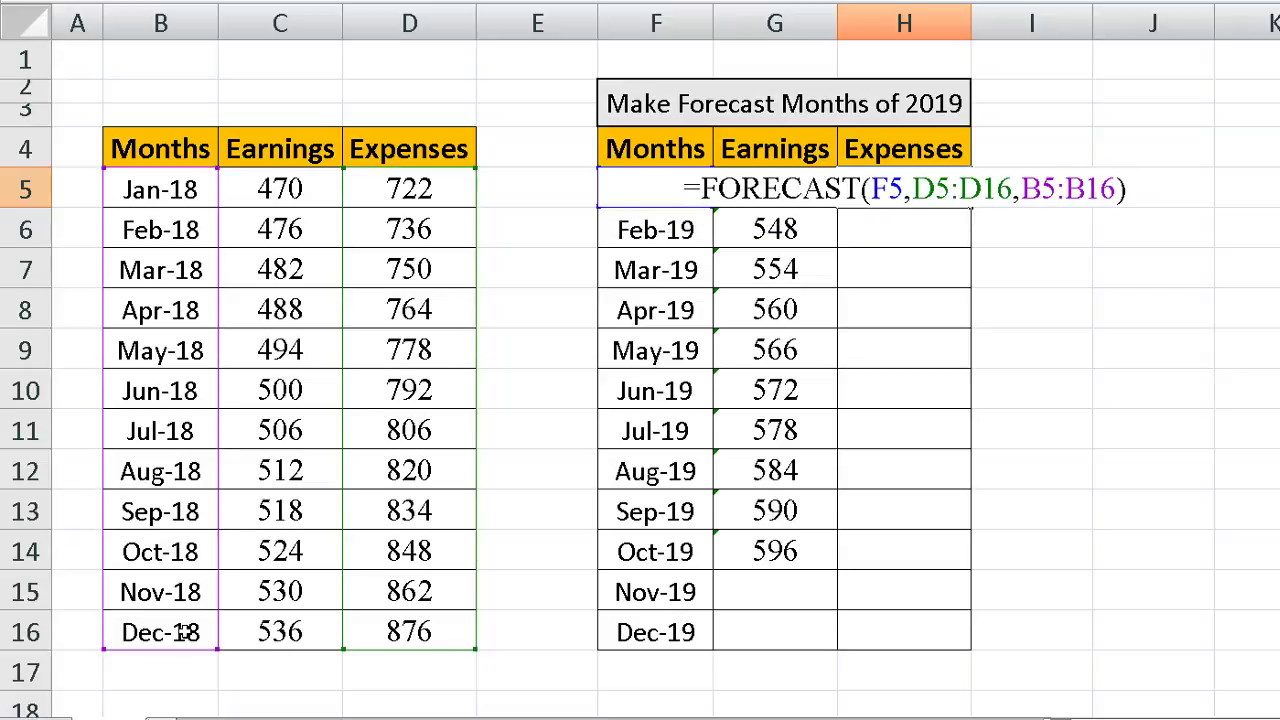
{"action": "key", "text": "Tab"}
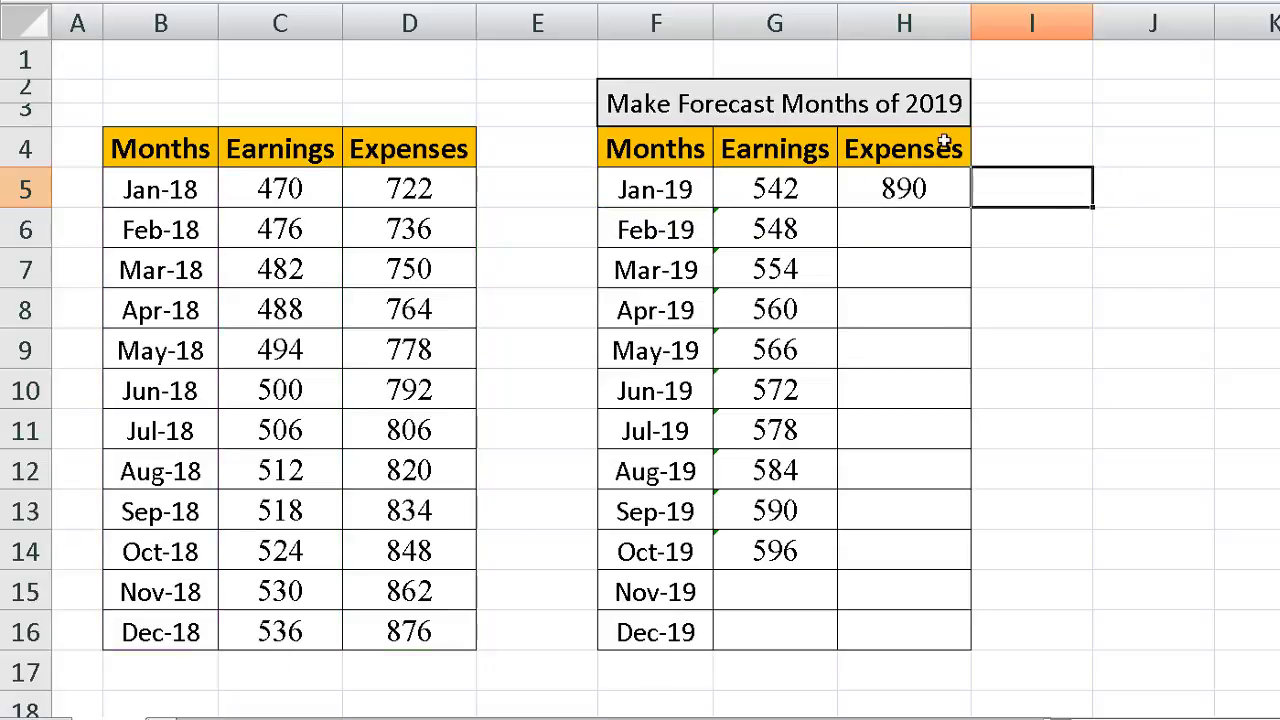
Fill H5's Expenses formula down to H14 (Oct-19) and check the Feb-19 value.
{"action": "left_click", "coordinate": [934, 186]}
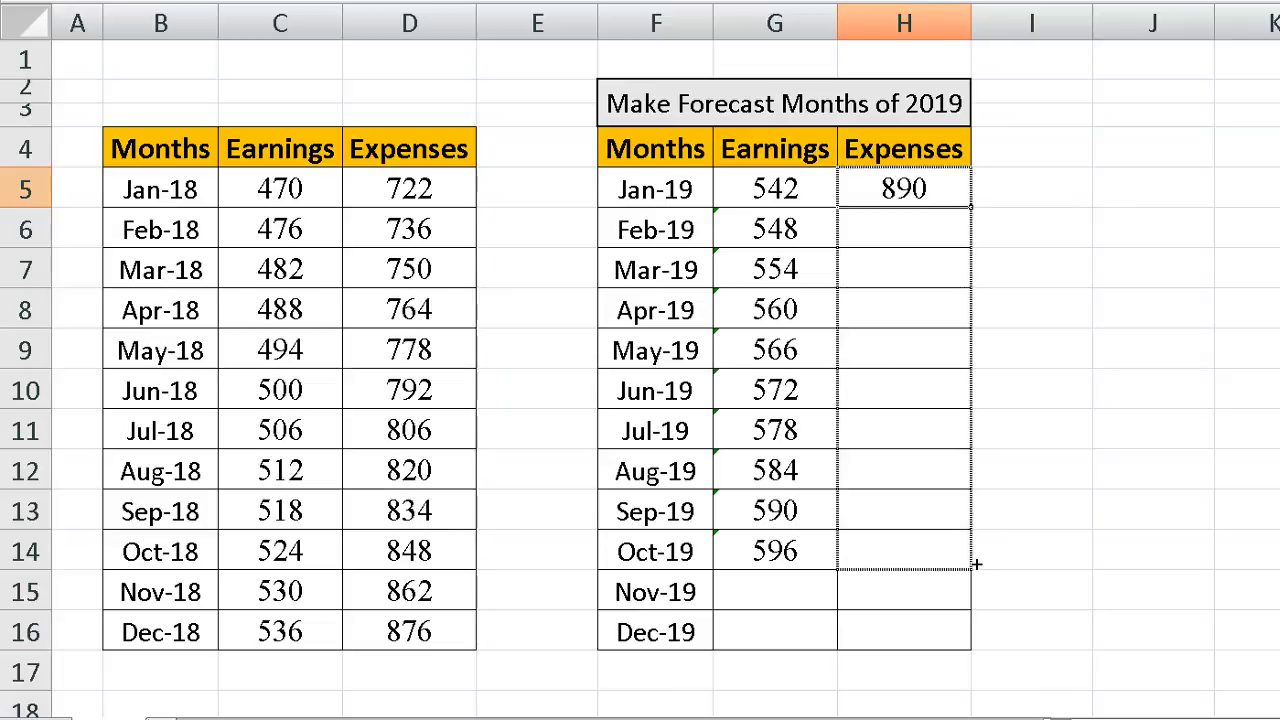
{"action": "left_click_drag", "start_coordinate": [970, 206], "coordinate": [972, 564]}
{"action": "left_click", "coordinate": [909, 231]}
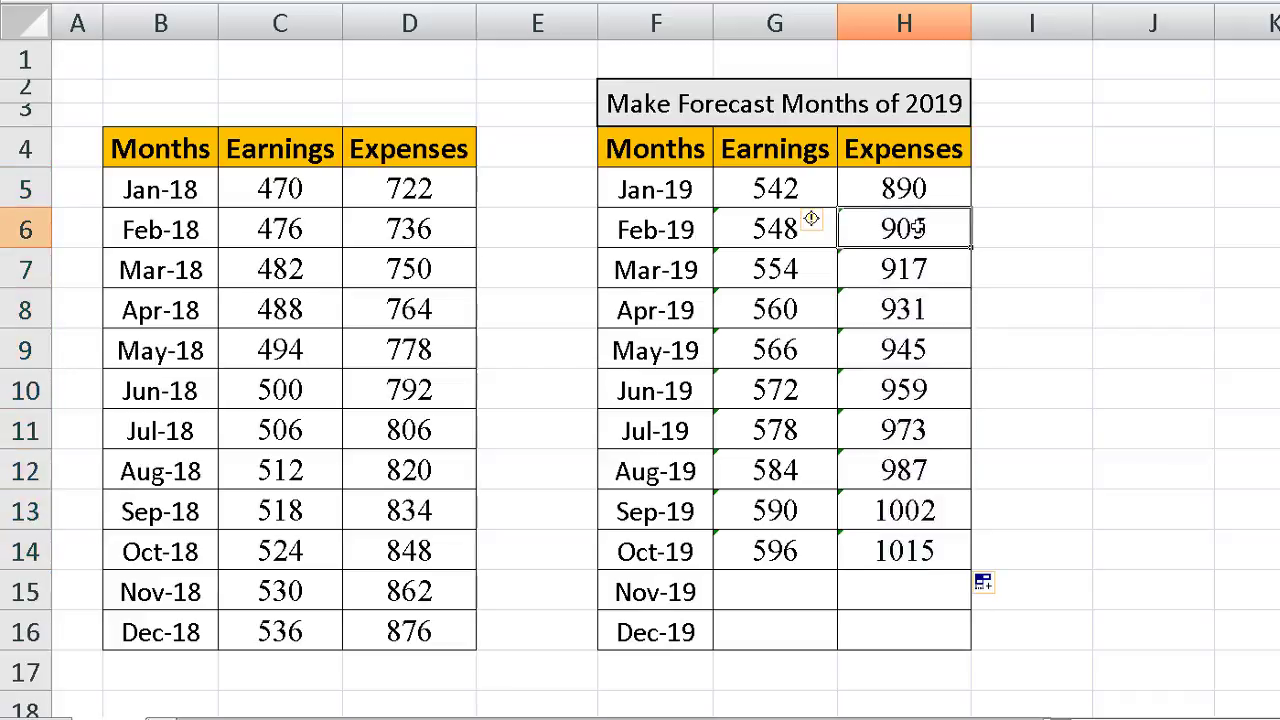